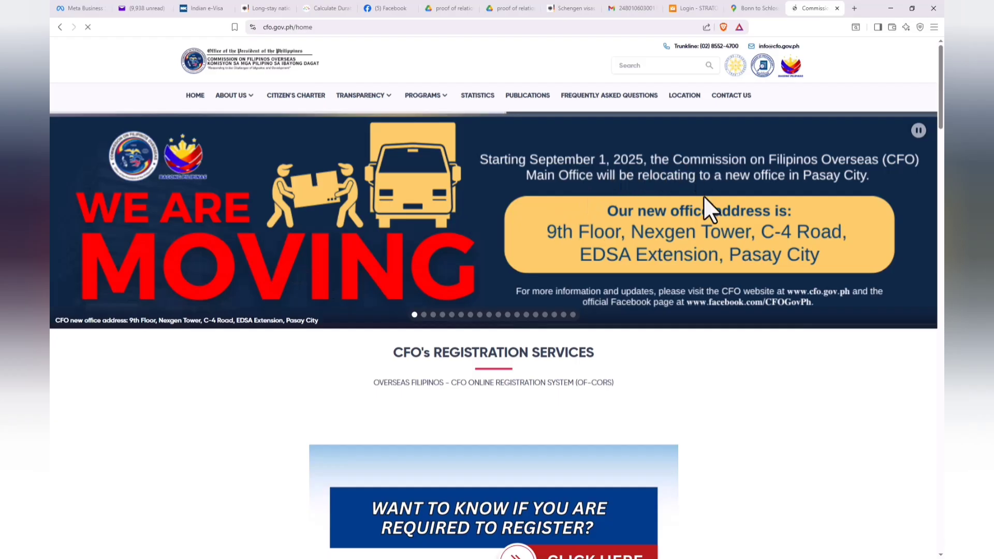
Step: Open the registration services questionnaire from the family-sponsored immigrants and spouses/partners of Filipino citizens card on the CFO home page
{"action": "scroll", "coordinate": [626, 285], "scroll_direction": "down", "scroll_amount": 2}
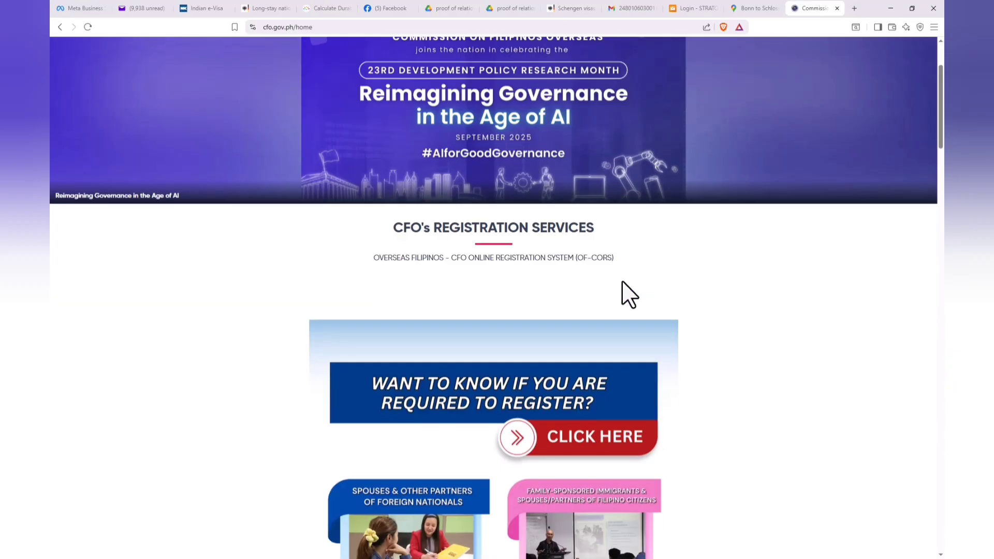
{"action": "scroll", "coordinate": [624, 290], "scroll_direction": "down", "scroll_amount": 4}
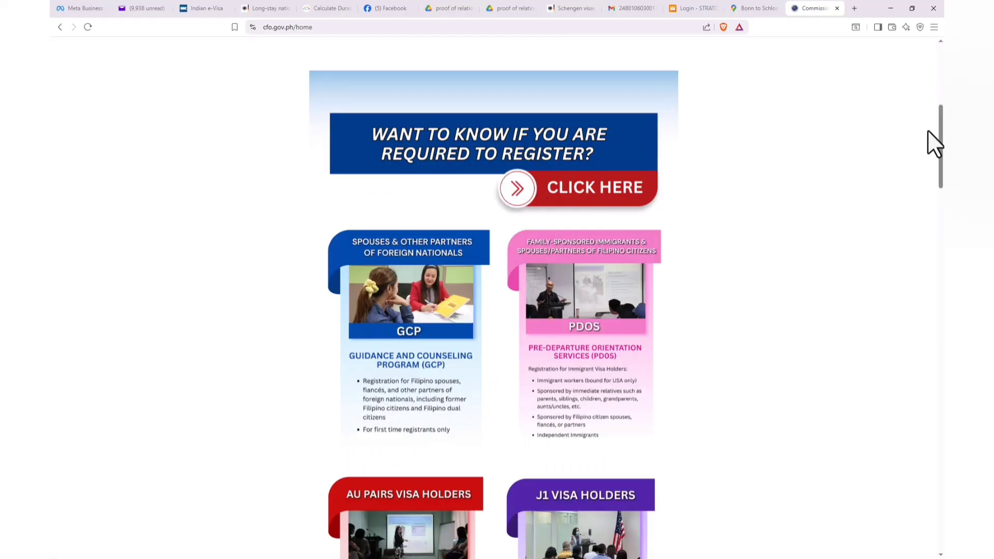
{"action": "left_click_drag", "start_coordinate": [940, 147], "coordinate": [941, 176]}
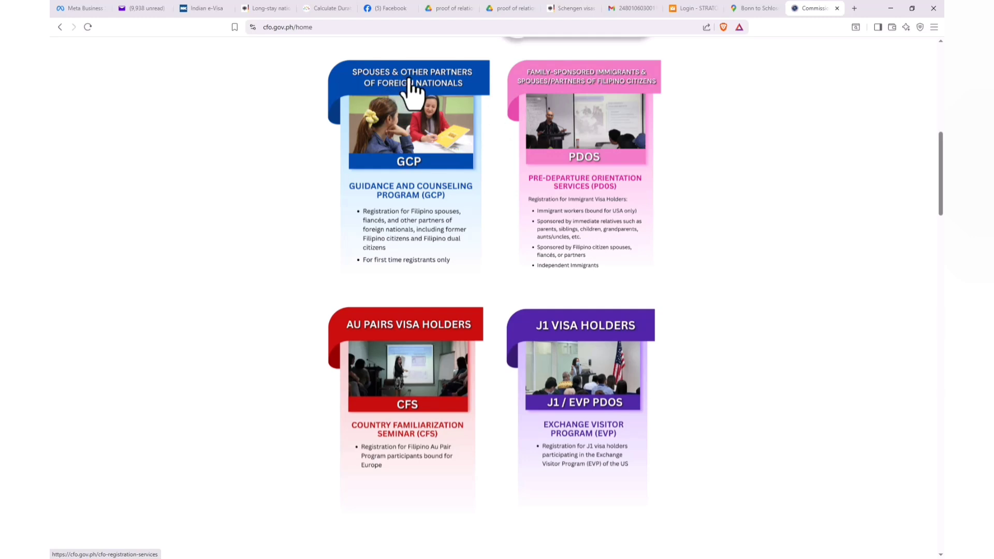
{"action": "left_click", "coordinate": [553, 80]}
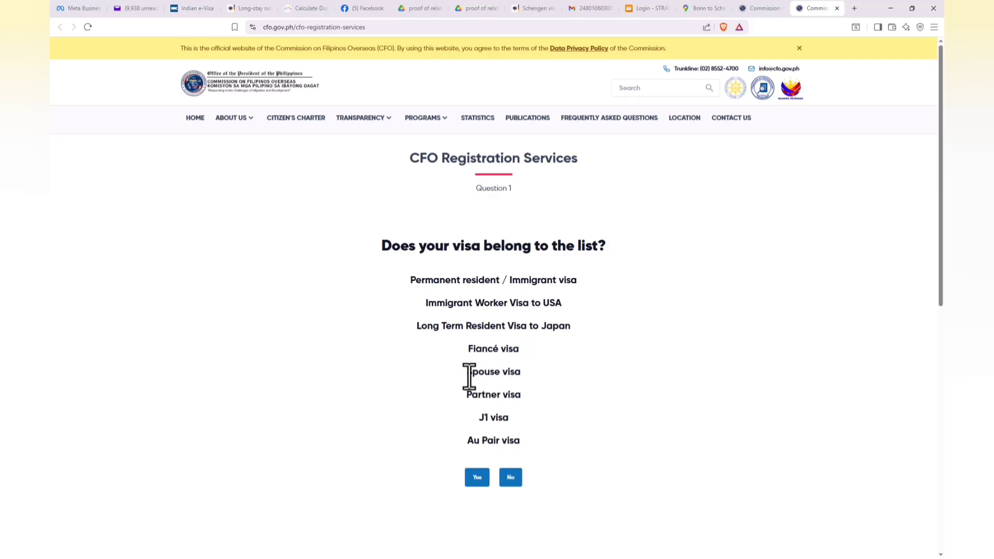
Step: Answer Yes to having a listed visa such as a spouse visa, and choose "My spouse/fiancé/partner" as the petitioner
{"action": "left_click_drag", "start_coordinate": [466, 374], "coordinate": [530, 375]}
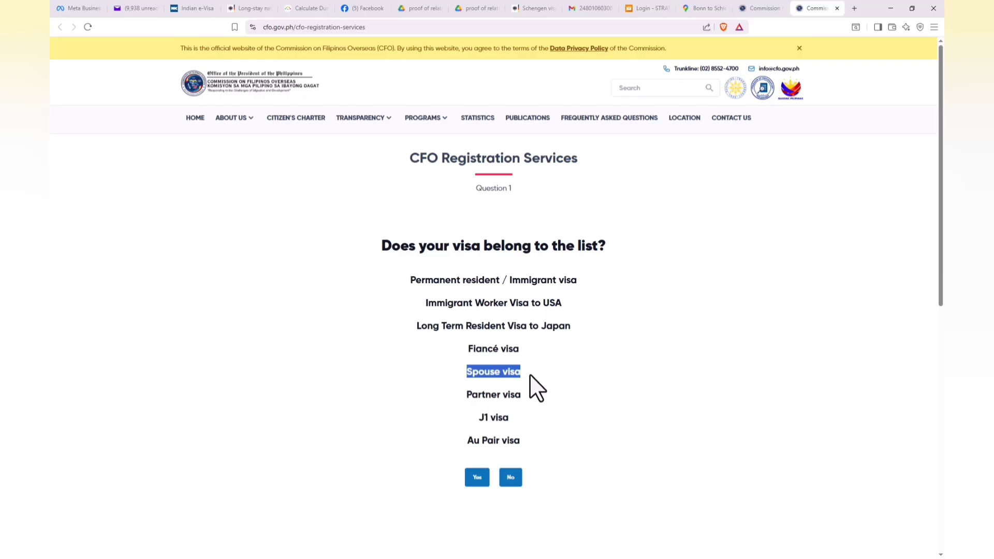
{"action": "left_click", "coordinate": [494, 452]}
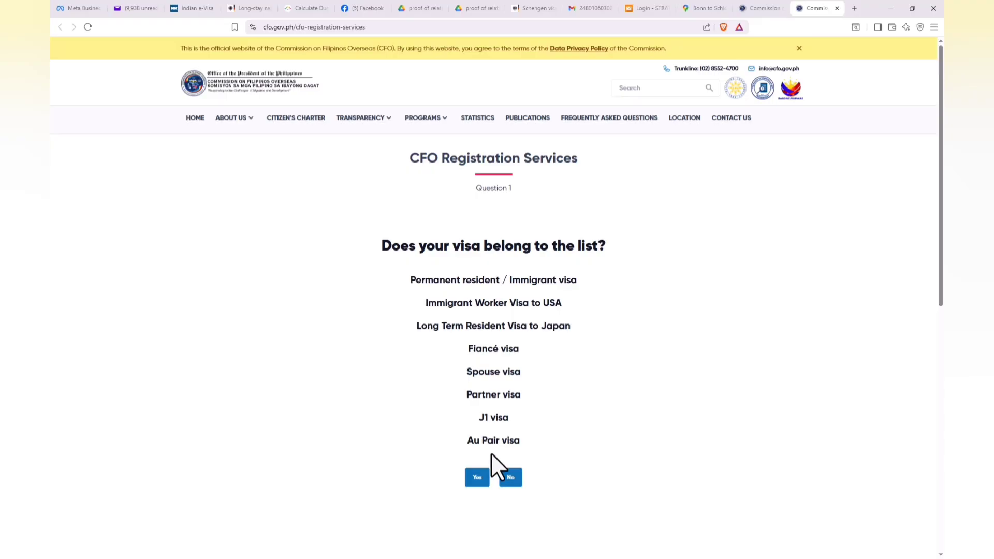
{"action": "left_click", "coordinate": [477, 477]}
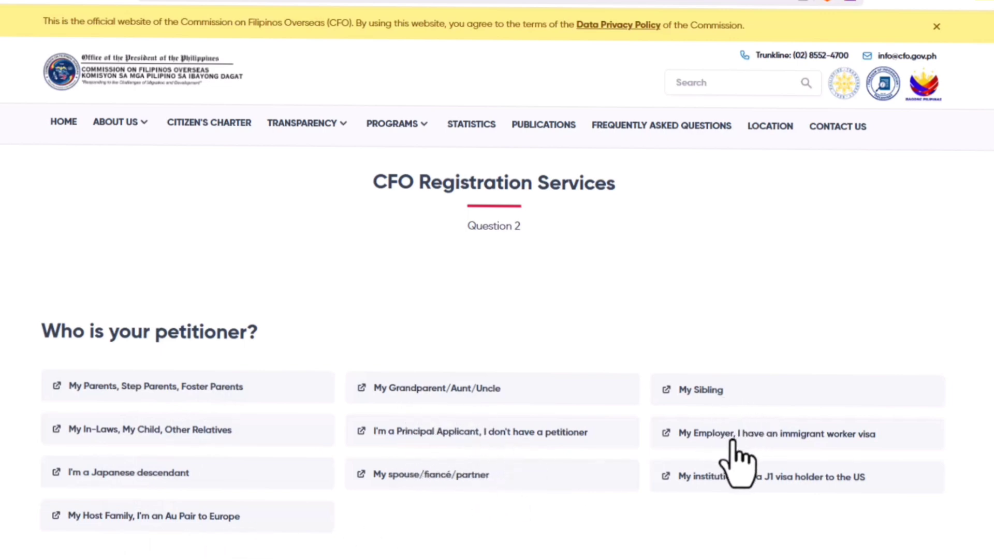
{"action": "left_click", "coordinate": [409, 479]}
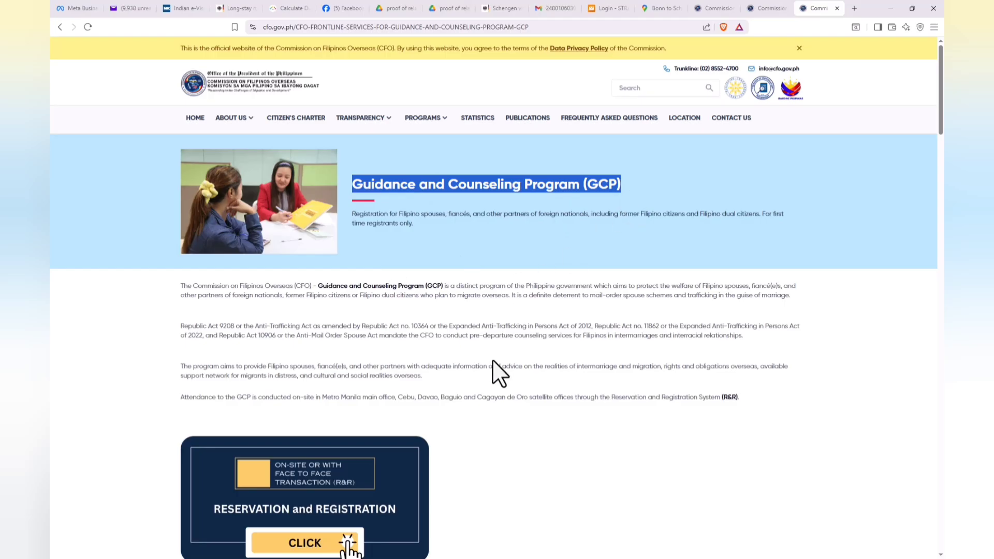
Step: Open the Metro Manila office's GCP appointment system for face-to-face transactions and agree to the Statement of Confidentiality
{"action": "left_click", "coordinate": [493, 359]}
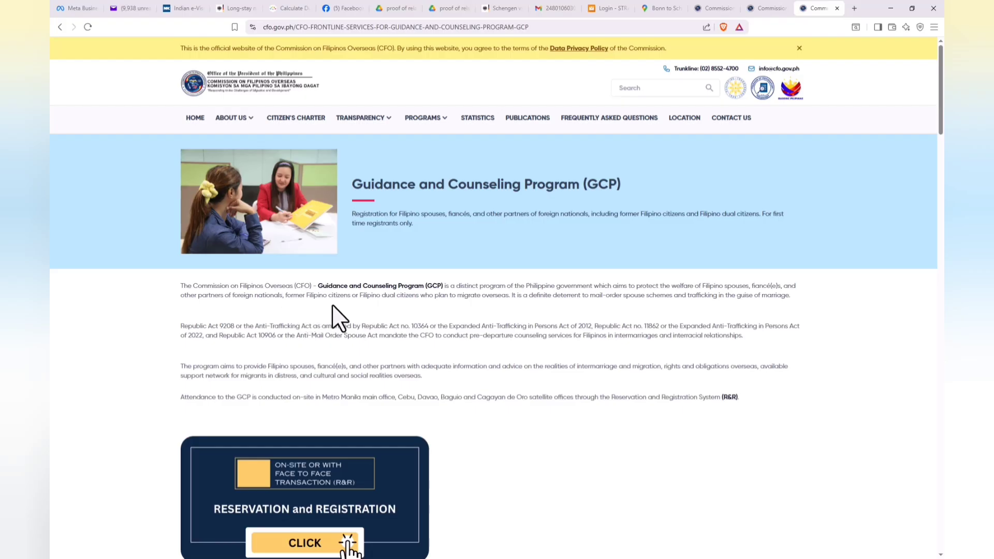
{"action": "left_click", "coordinate": [941, 272]}
{"action": "left_click_drag", "start_coordinate": [941, 272], "coordinate": [940, 400]}
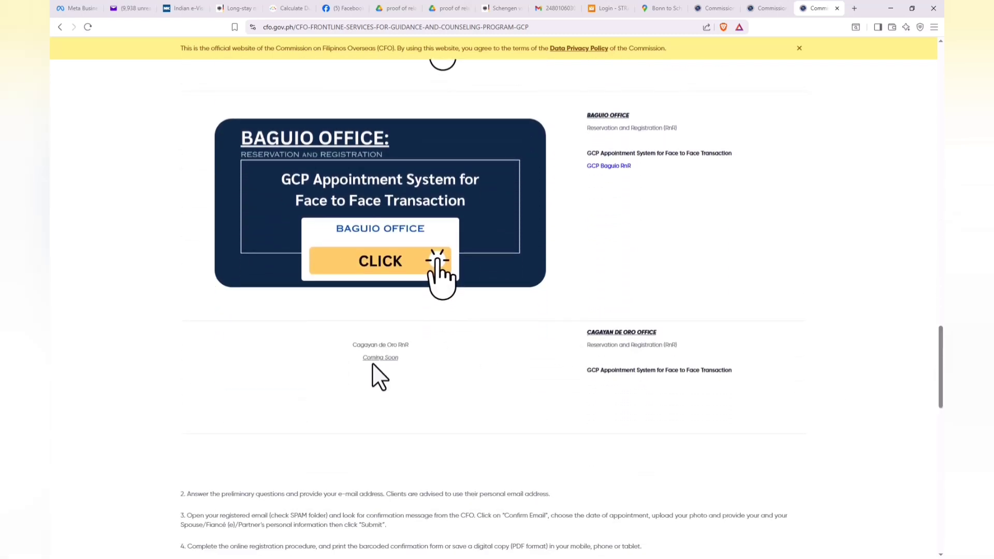
{"action": "scroll", "coordinate": [679, 341], "scroll_direction": "up", "scroll_amount": 12}
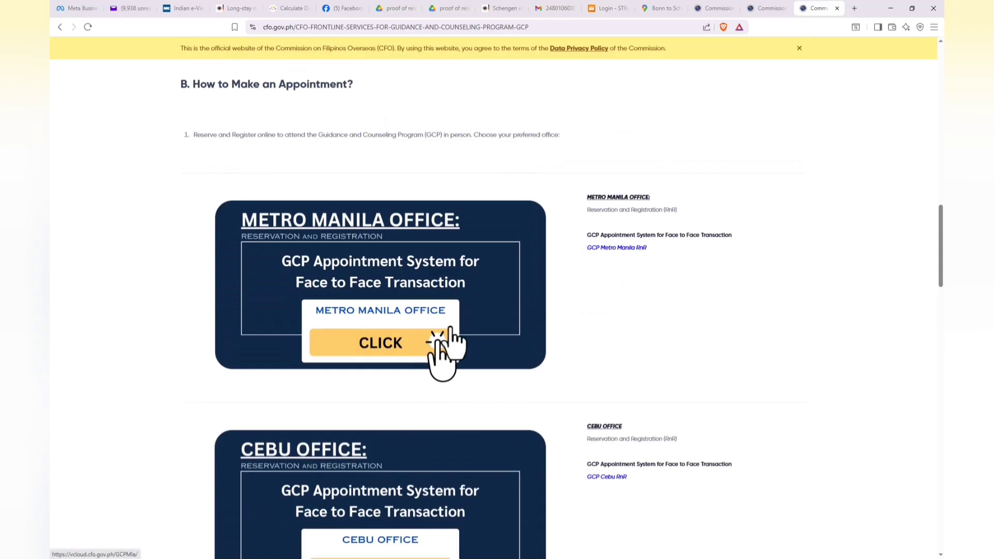
{"action": "left_click", "coordinate": [429, 343]}
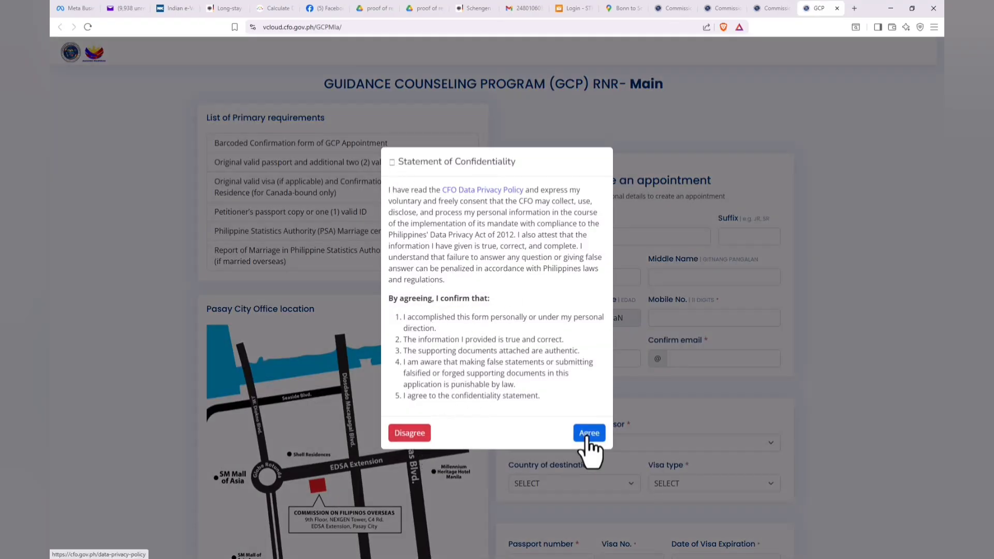
{"action": "left_click", "coordinate": [588, 434]}
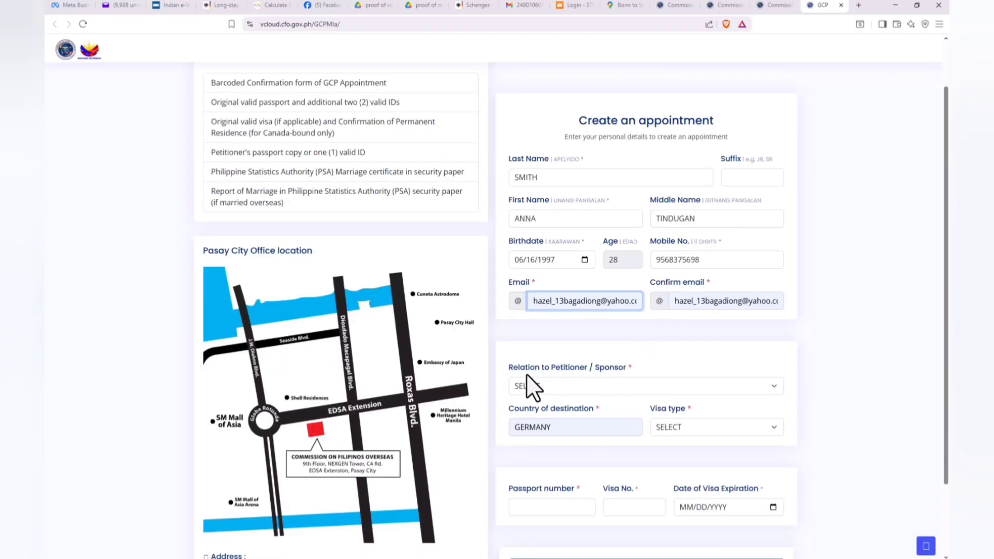
Step: Set the petitioner relation to "SPOUSE - PETITIONER IS A FOREIGN NATIONAL", the destination country to GERMANY and the visa type to D (RESIDENCE VISA)
{"action": "left_click", "coordinate": [556, 385]}
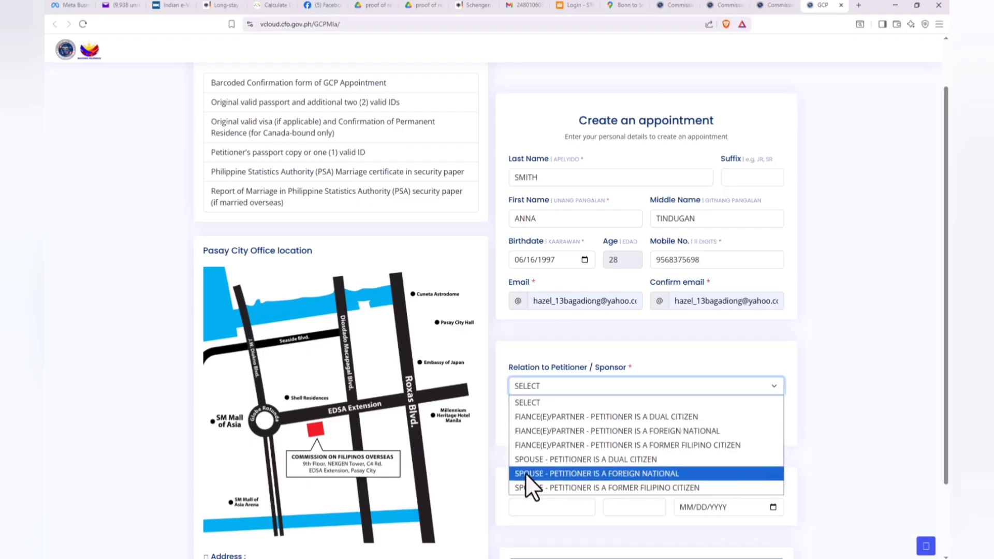
{"action": "left_click", "coordinate": [567, 474]}
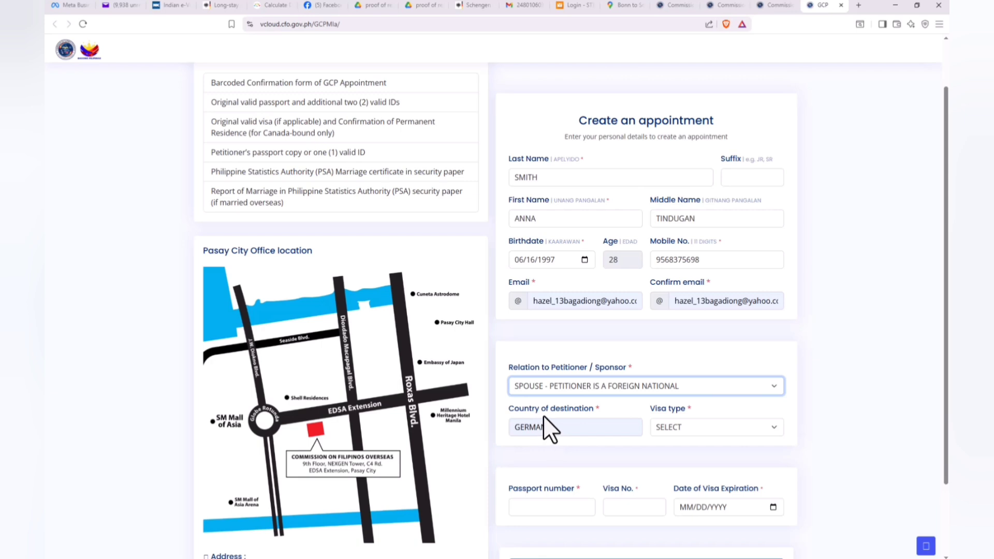
{"action": "left_click", "coordinate": [578, 427]}
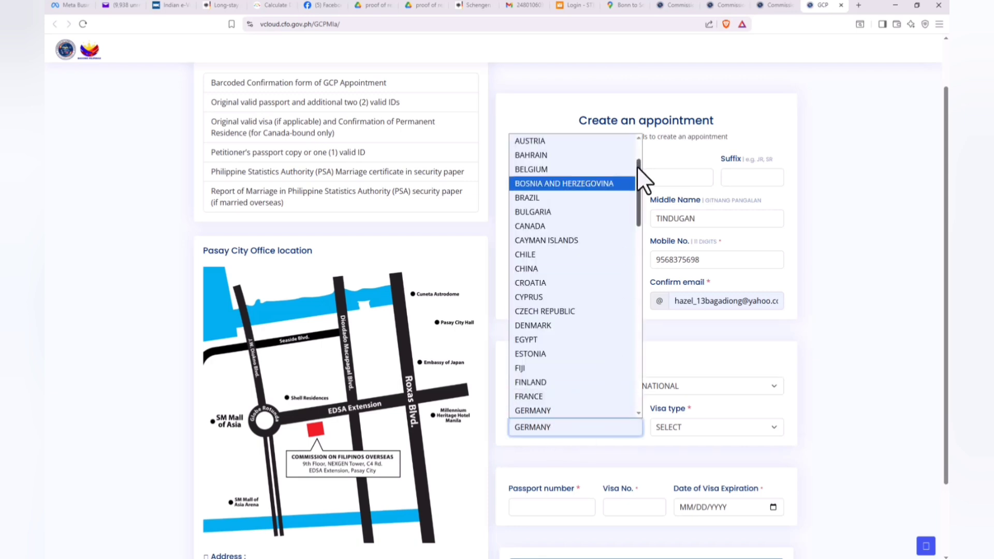
{"action": "left_click_drag", "start_coordinate": [637, 166], "coordinate": [639, 184]}
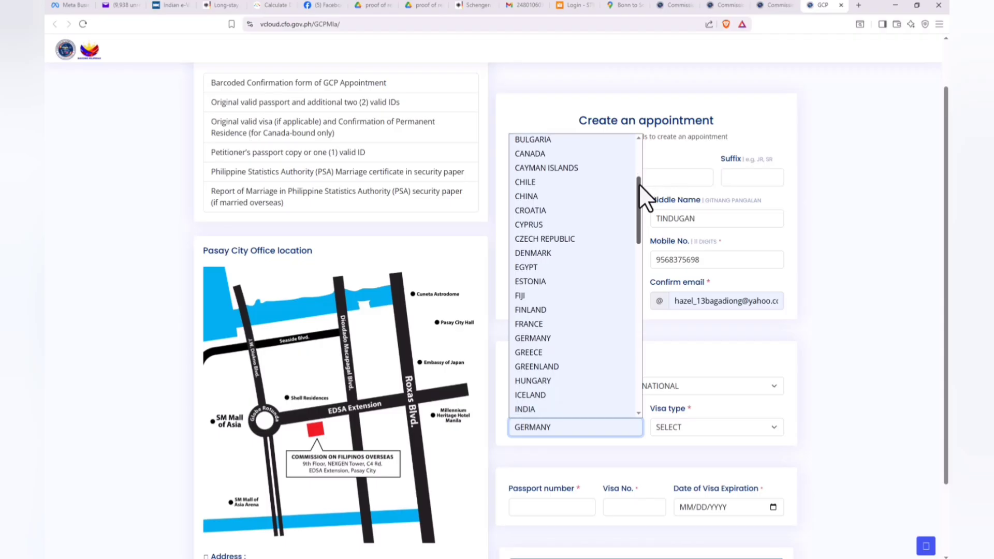
{"action": "left_click", "coordinate": [555, 430]}
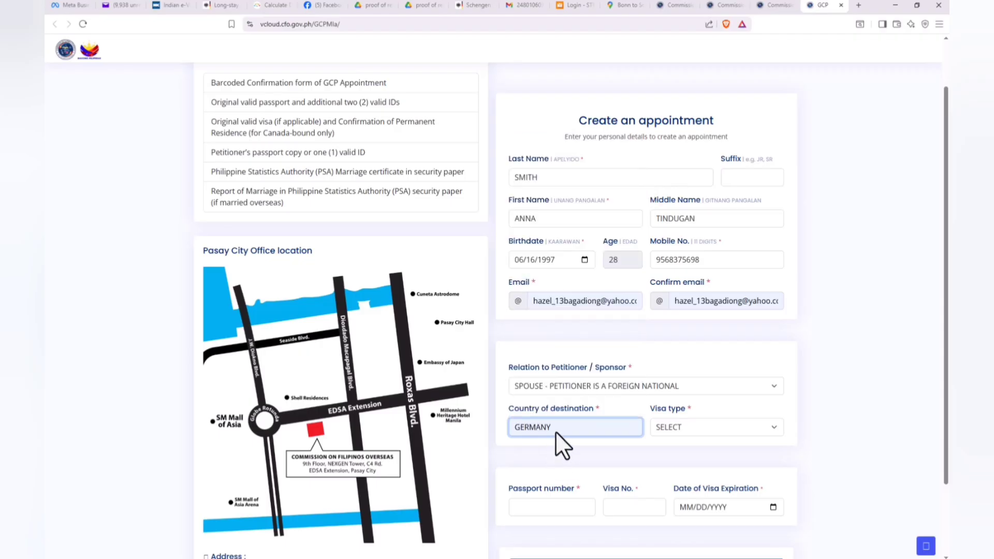
{"action": "left_click", "coordinate": [709, 427]}
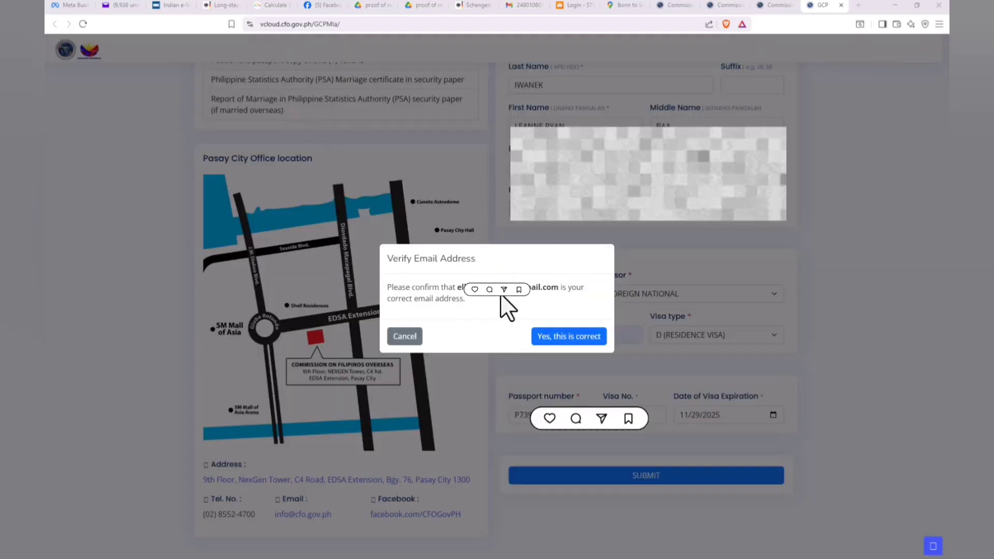
Step: Confirm that the registered email address is correct, and verify it through the CFO Registration confirmation message in Gmail
{"action": "left_click", "coordinate": [577, 338]}
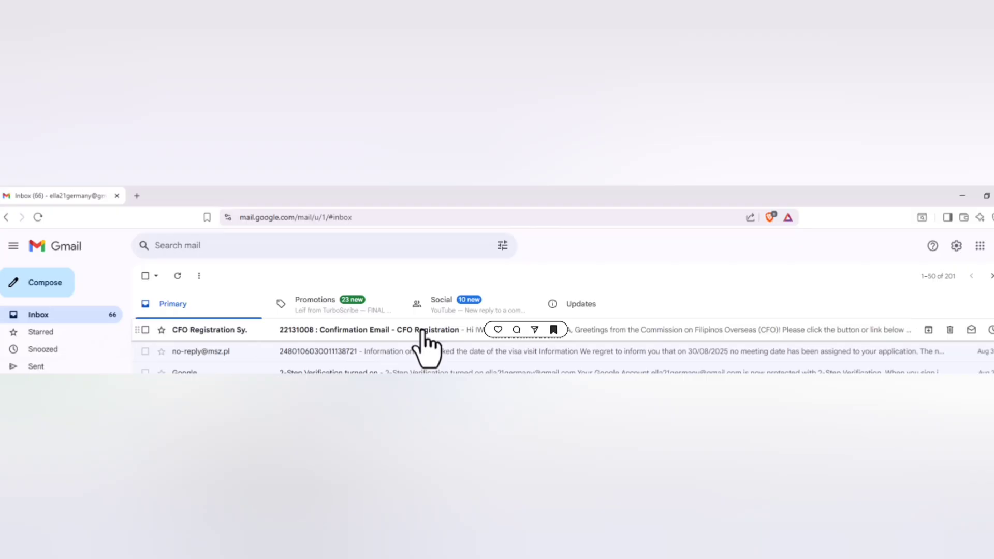
{"action": "left_click", "coordinate": [518, 338]}
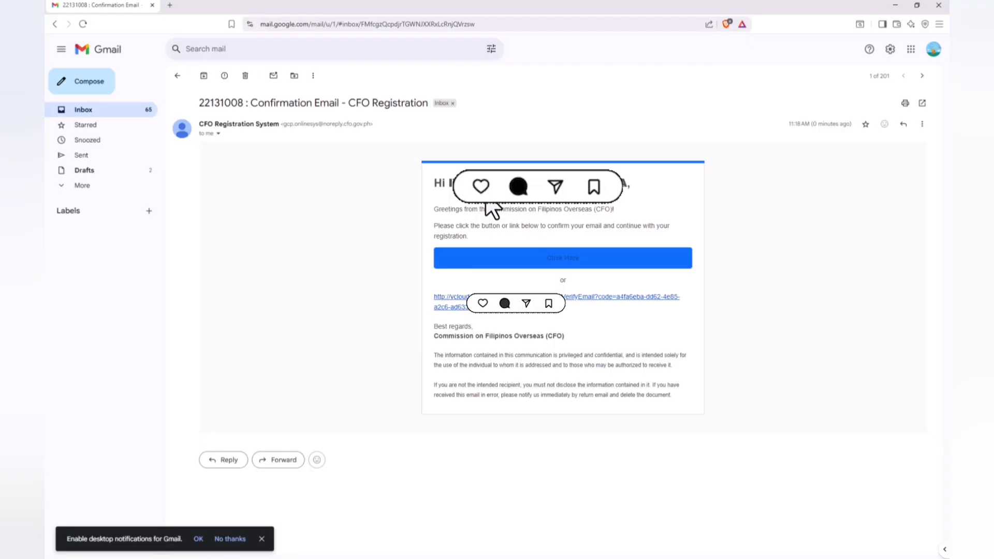
{"action": "left_click", "coordinate": [563, 260]}
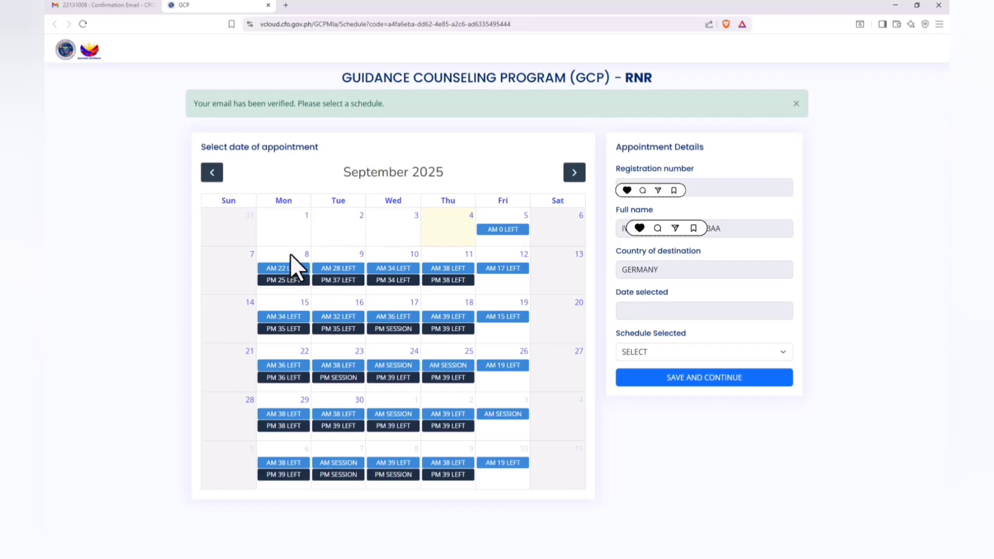
Step: Schedule the appointment for September 8, 2025 at 01:00PM and save it to continue to the registration form
{"action": "left_click", "coordinate": [288, 268]}
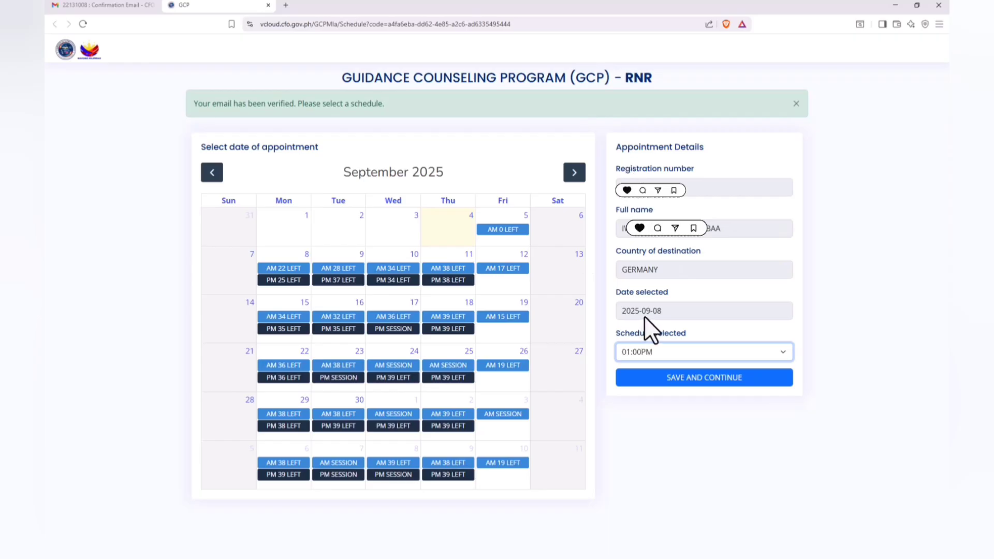
{"action": "left_click", "coordinate": [696, 382]}
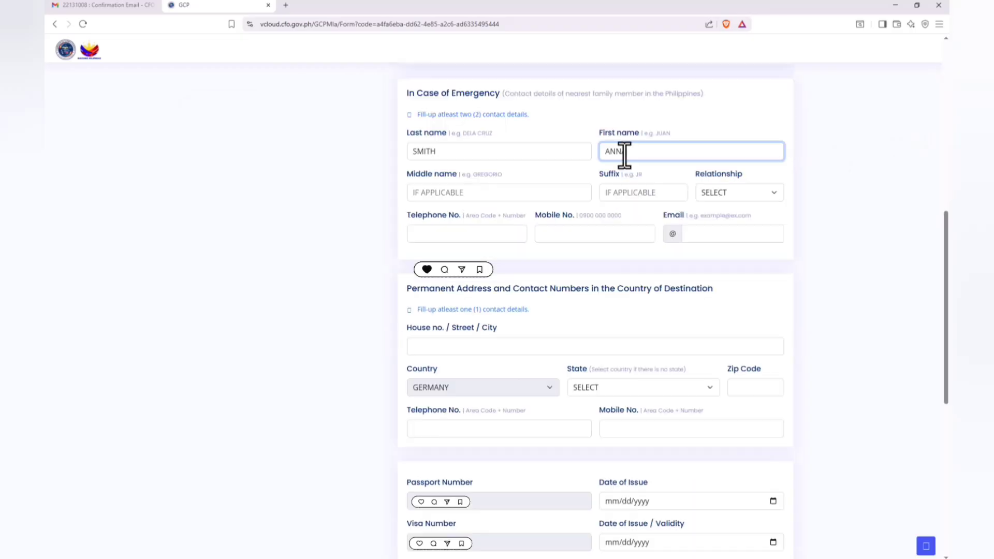
Step: Fill in the emergency contact's name and mobile number, with the relationship set to BROTHER/SISTER
{"action": "type", "text": "ANNA"}
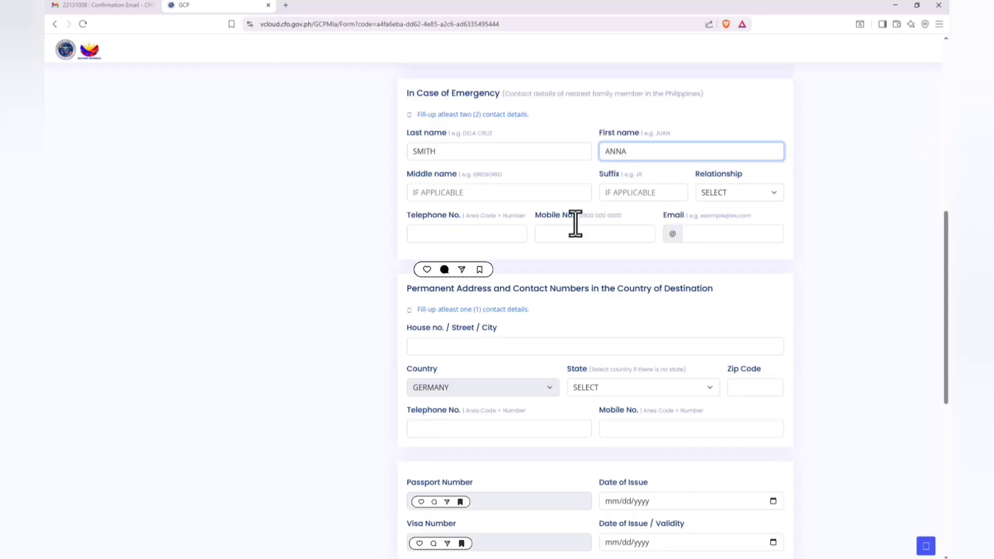
{"action": "left_click", "coordinate": [735, 191]}
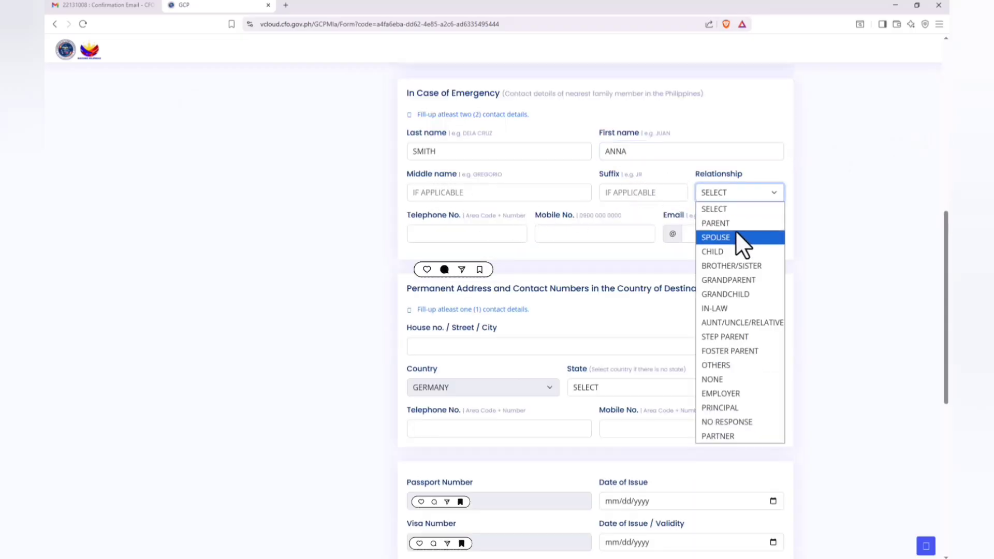
{"action": "left_click", "coordinate": [739, 266]}
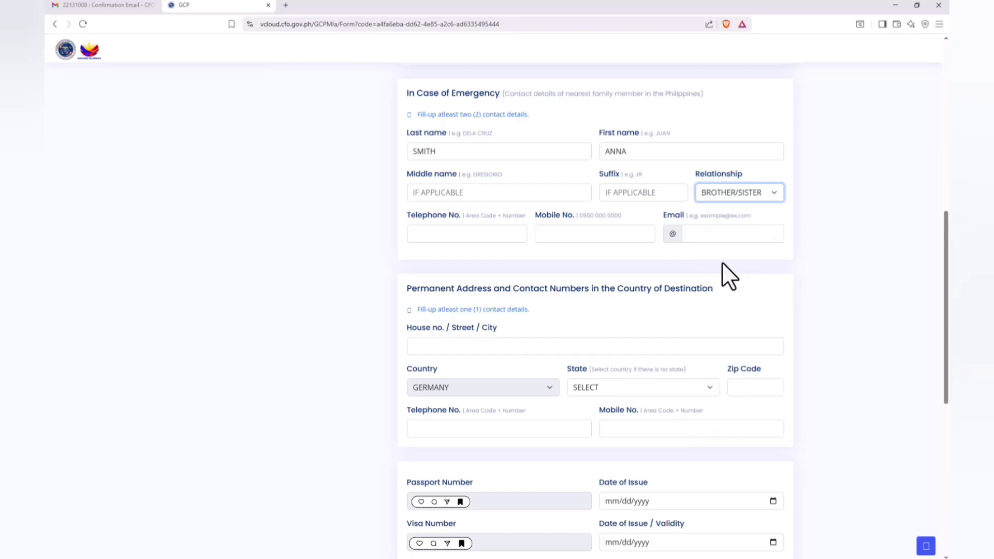
{"action": "left_click", "coordinate": [575, 239]}
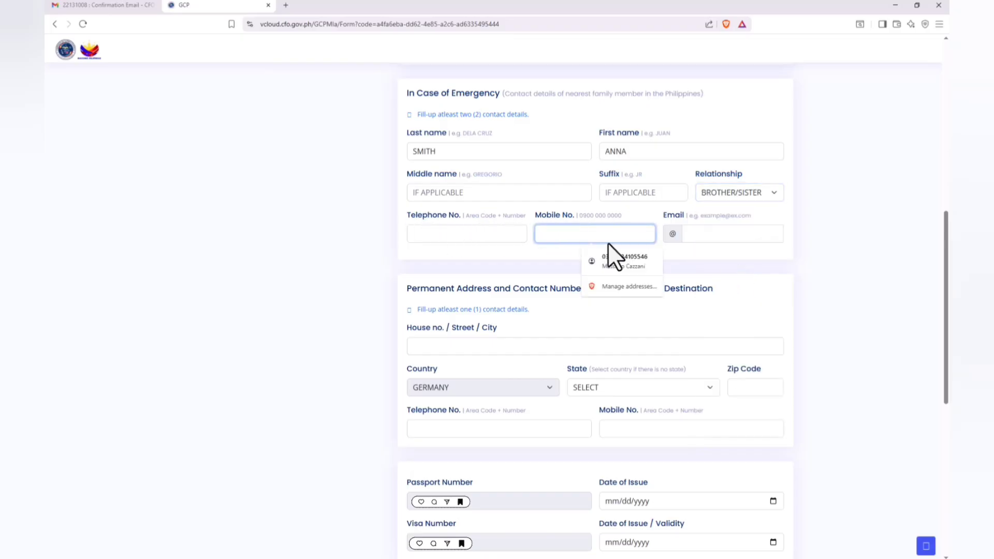
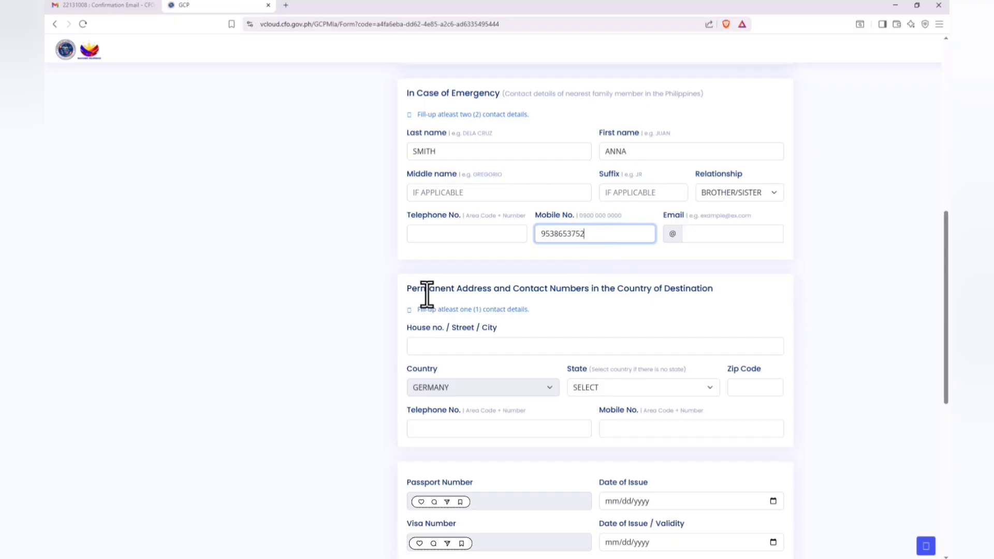
Step: Enter the house number and street of the permanent address in the country of destination
{"action": "left_click", "coordinate": [477, 348]}
{"action": "type", "text": "ALEXANDRA"}
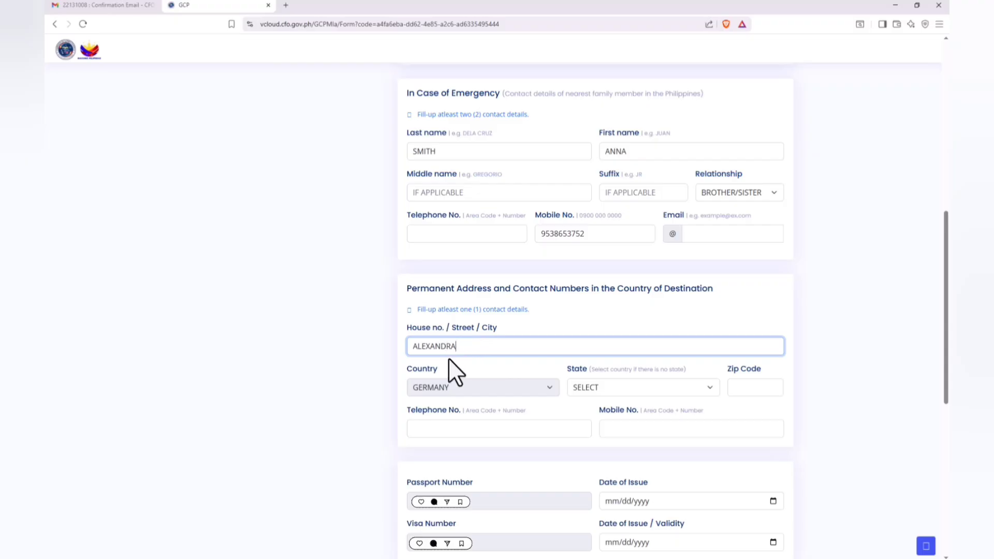
{"action": "left_click_drag", "start_coordinate": [456, 347], "coordinate": [397, 342]}
{"action": "key", "text": "BackSpace"}
Step: Set the destination address's state to BAVARIA and fill in its zip code
{"action": "left_click", "coordinate": [608, 384]}
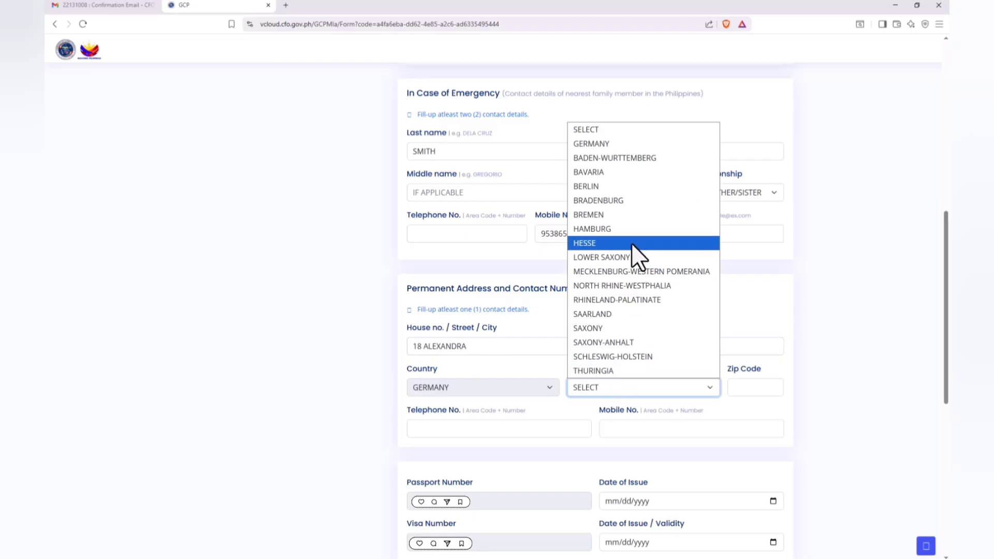
{"action": "left_click", "coordinate": [595, 170]}
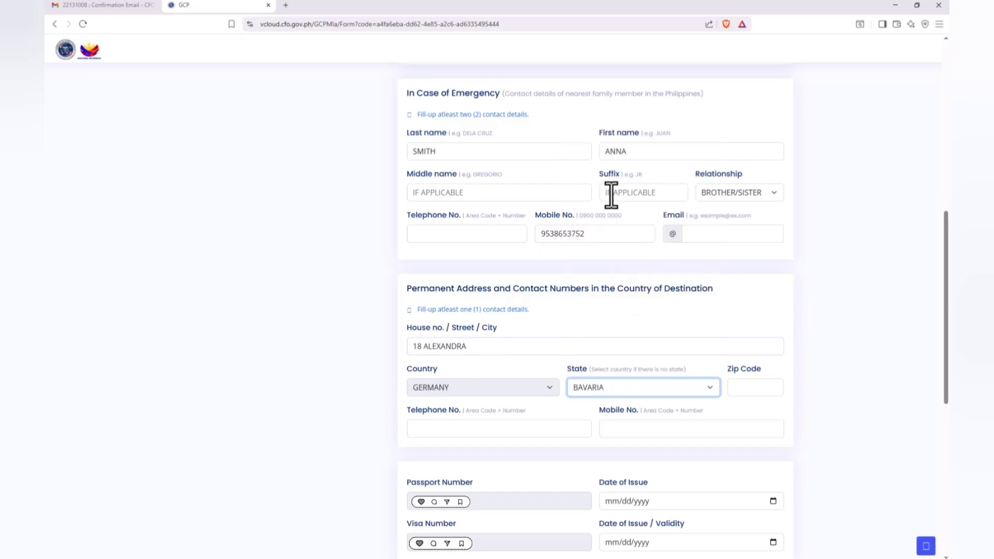
{"action": "left_click", "coordinate": [738, 386]}
{"action": "type", "text": "487512"}
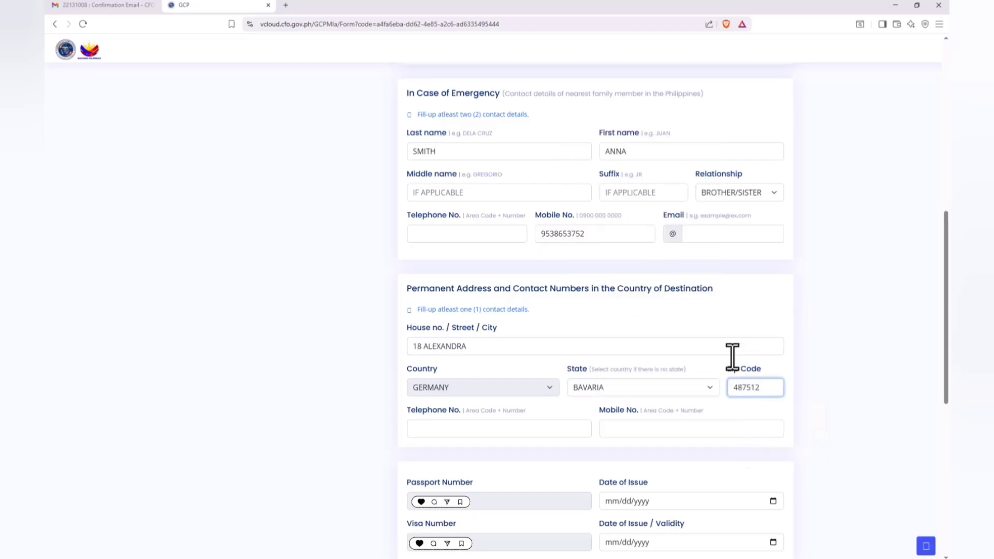
{"action": "left_click", "coordinate": [564, 409]}
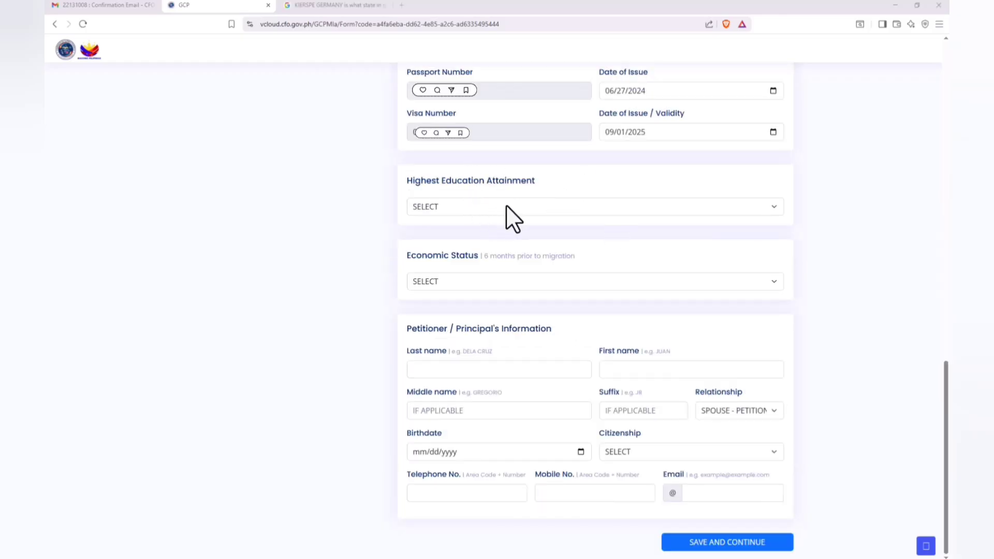
Step: Set the highest education attainment to COLLEGE GRADUATE with COMPUTER SCIENCE as the course
{"action": "left_click", "coordinate": [511, 206]}
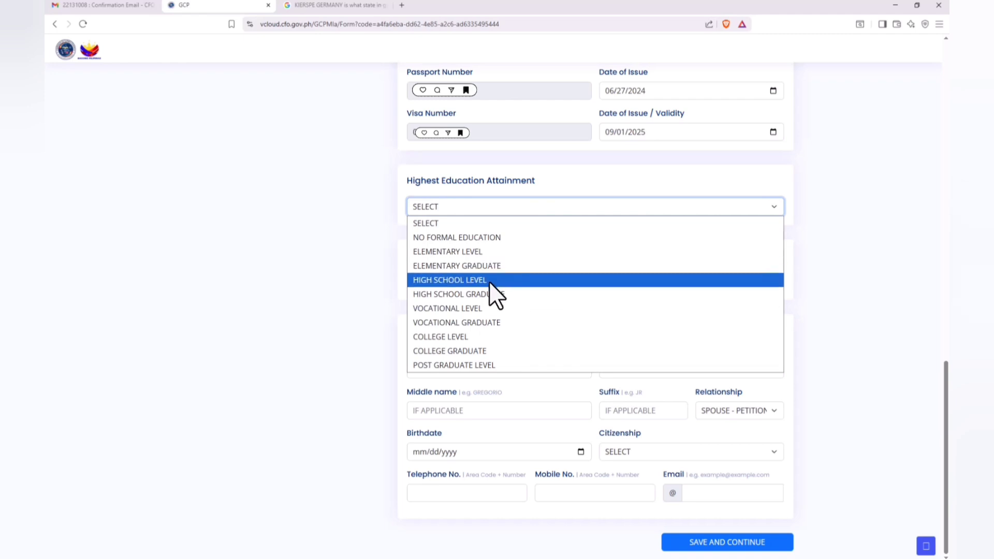
{"action": "left_click", "coordinate": [489, 351]}
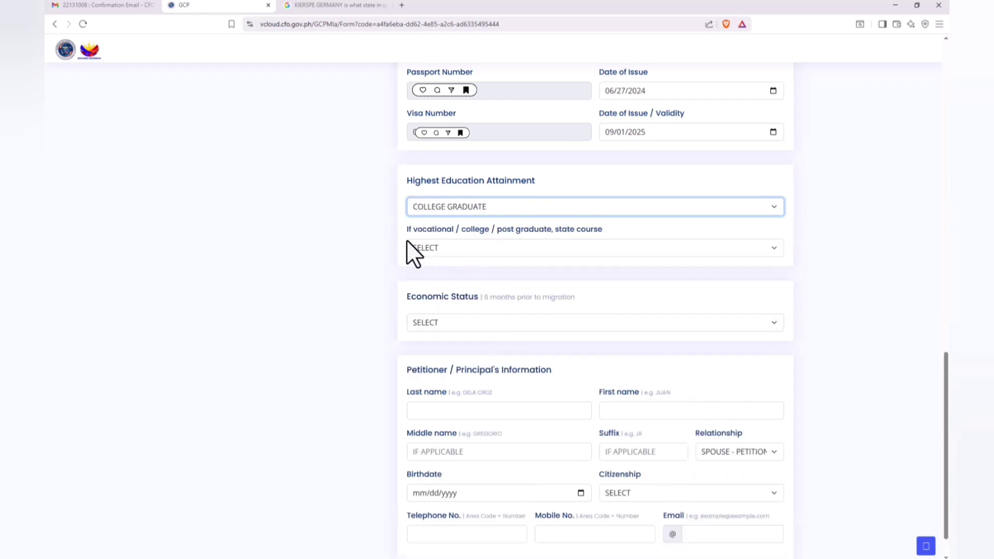
{"action": "left_click", "coordinate": [495, 250]}
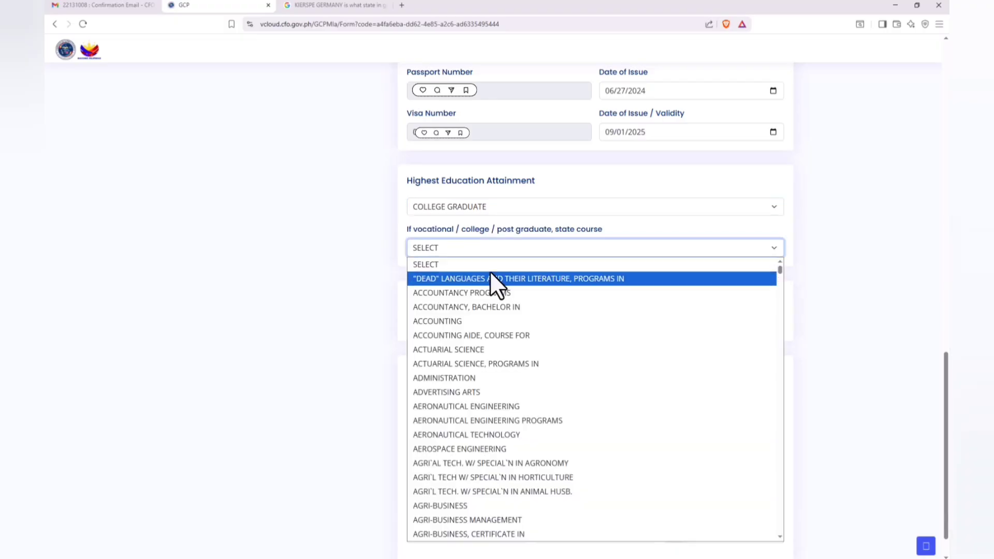
{"action": "scroll", "coordinate": [473, 391], "scroll_direction": "down", "scroll_amount": 6}
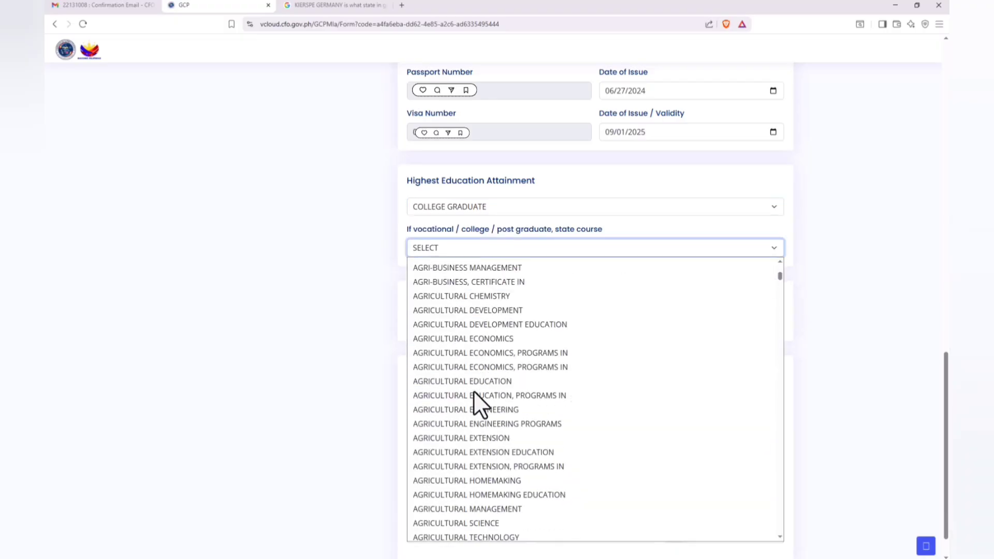
{"action": "scroll", "coordinate": [474, 391], "scroll_direction": "down", "scroll_amount": 5}
{"action": "scroll", "coordinate": [474, 391], "scroll_direction": "down", "scroll_amount": 10}
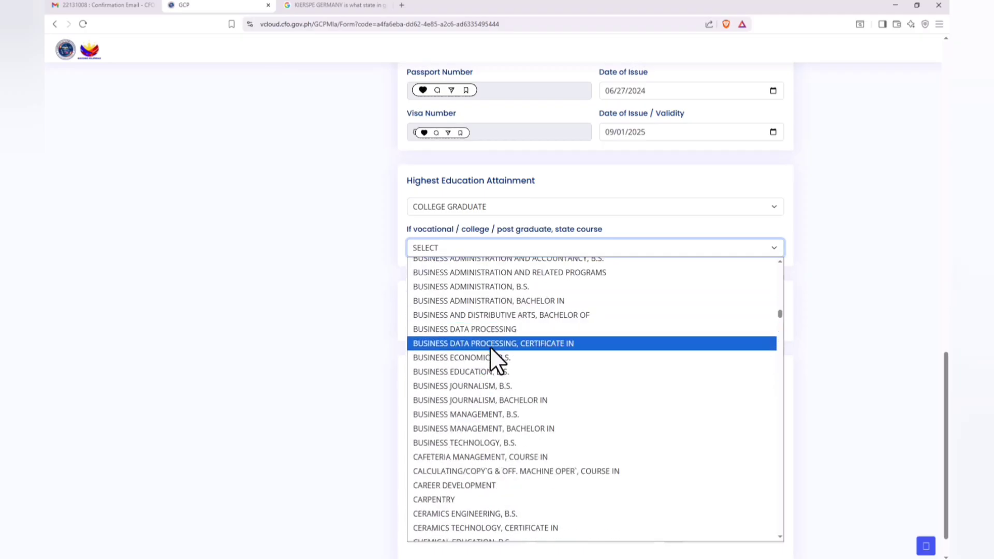
{"action": "scroll", "coordinate": [487, 386], "scroll_direction": "down", "scroll_amount": 5}
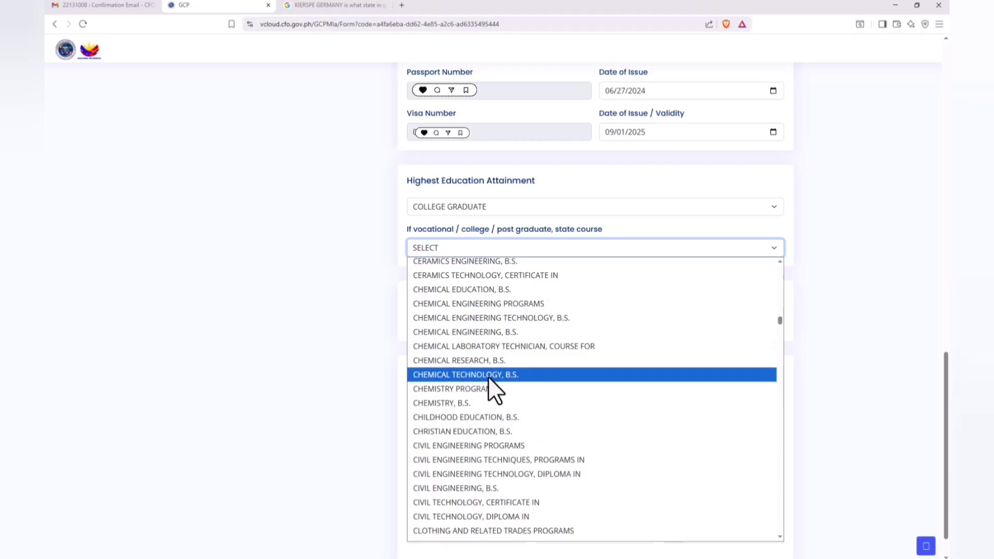
{"action": "scroll", "coordinate": [504, 414], "scroll_direction": "down", "scroll_amount": 5}
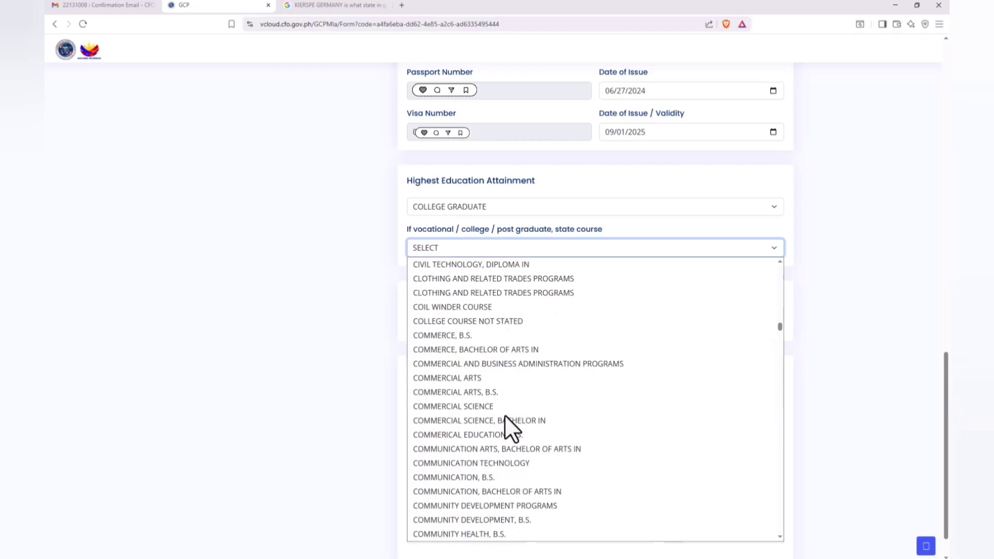
{"action": "scroll", "coordinate": [504, 414], "scroll_direction": "down", "scroll_amount": 5}
{"action": "left_click", "coordinate": [505, 424]}
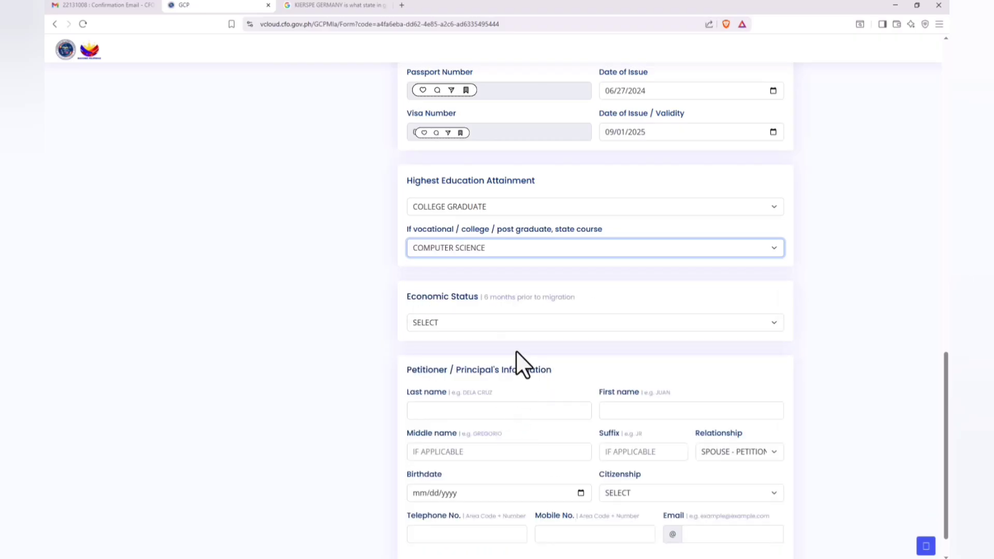
Step: Set the economic status to Unemployed and specify HOMEMAKER as the unemployed category
{"action": "left_click", "coordinate": [520, 320]}
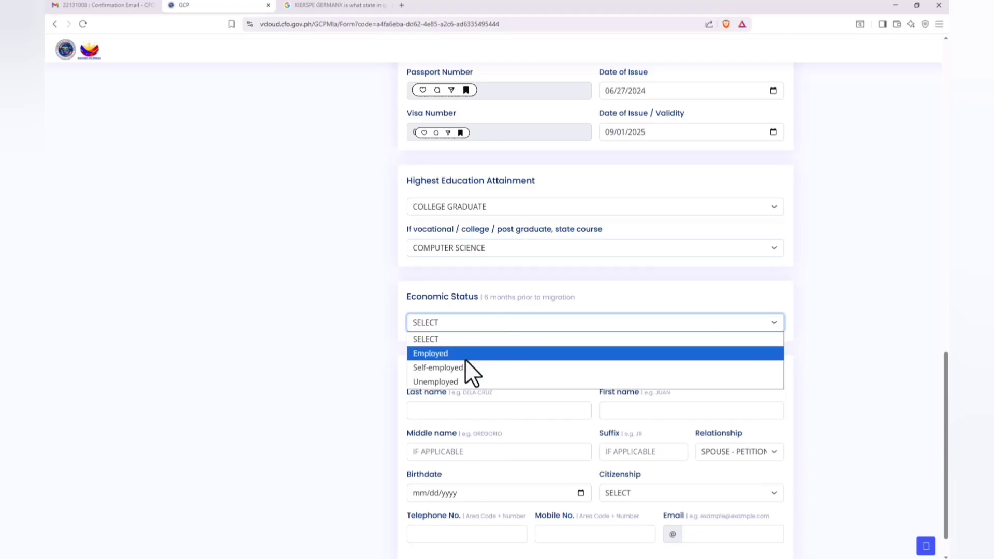
{"action": "left_click", "coordinate": [461, 381]}
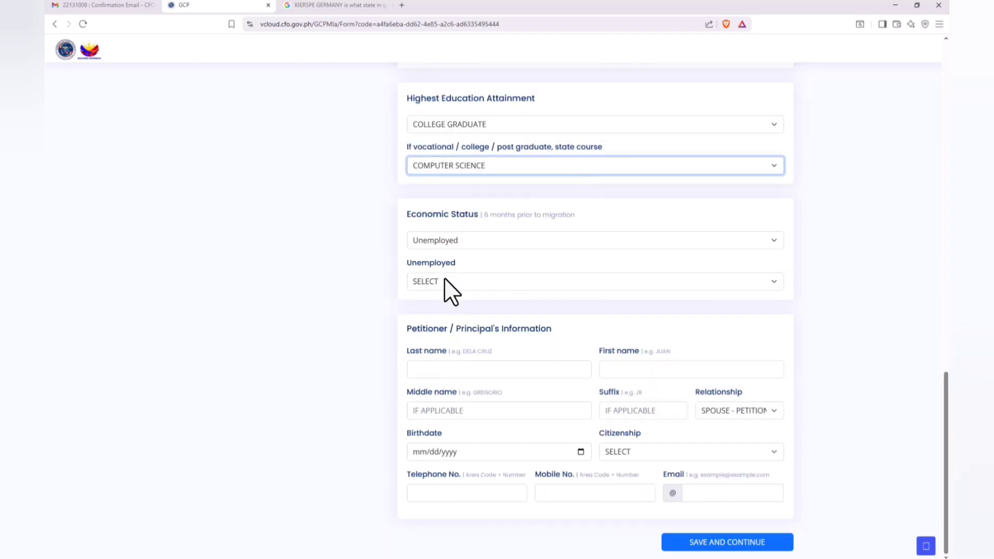
{"action": "left_click", "coordinate": [448, 284]}
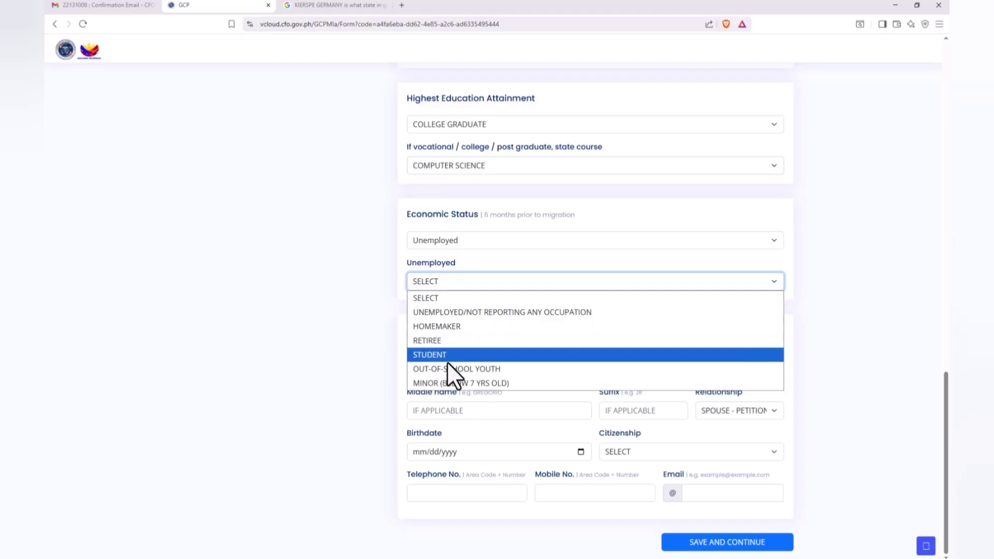
{"action": "left_click", "coordinate": [431, 327]}
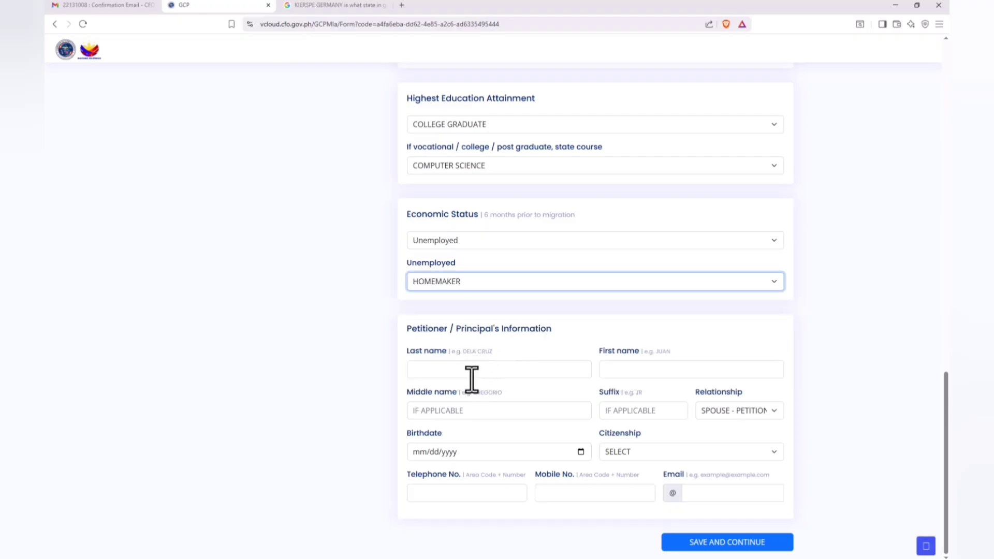
Step: Fill in the petitioner's last name and first name in the Petitioner / Principal's Information section
{"action": "left_click", "coordinate": [447, 369]}
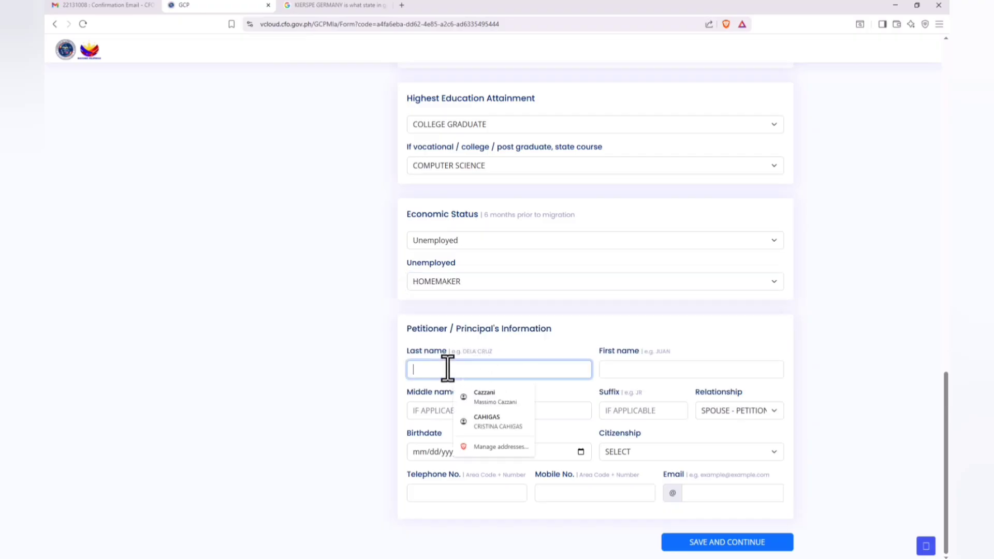
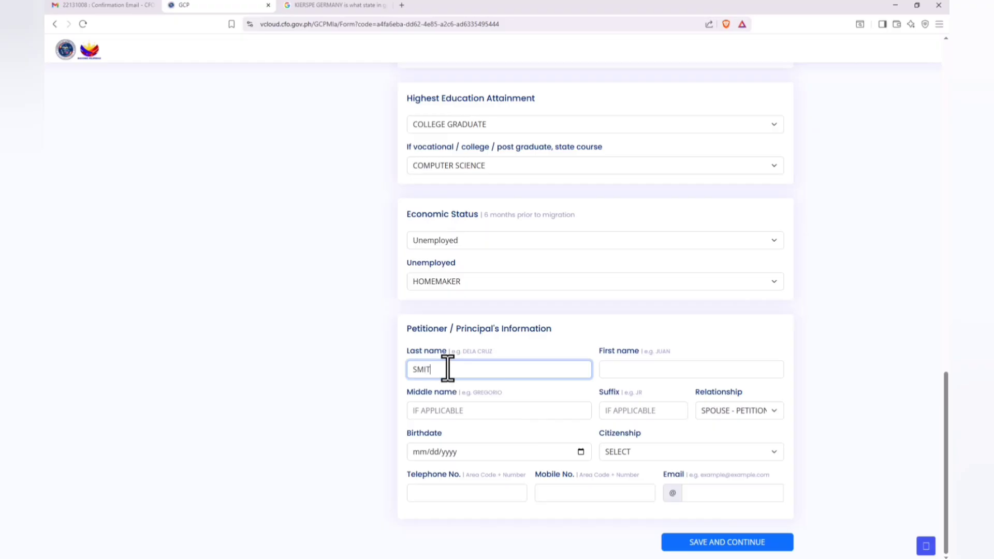
{"action": "left_click", "coordinate": [629, 373]}
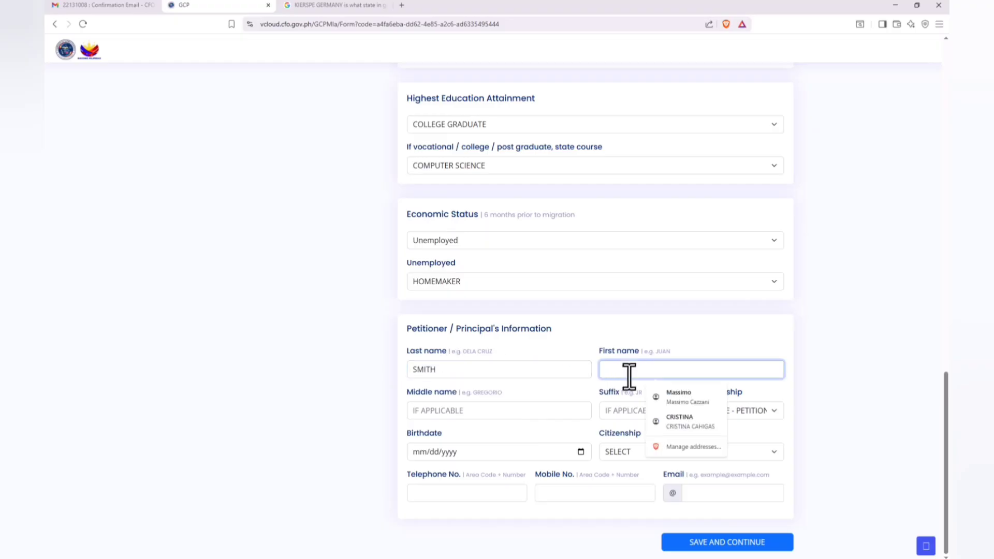
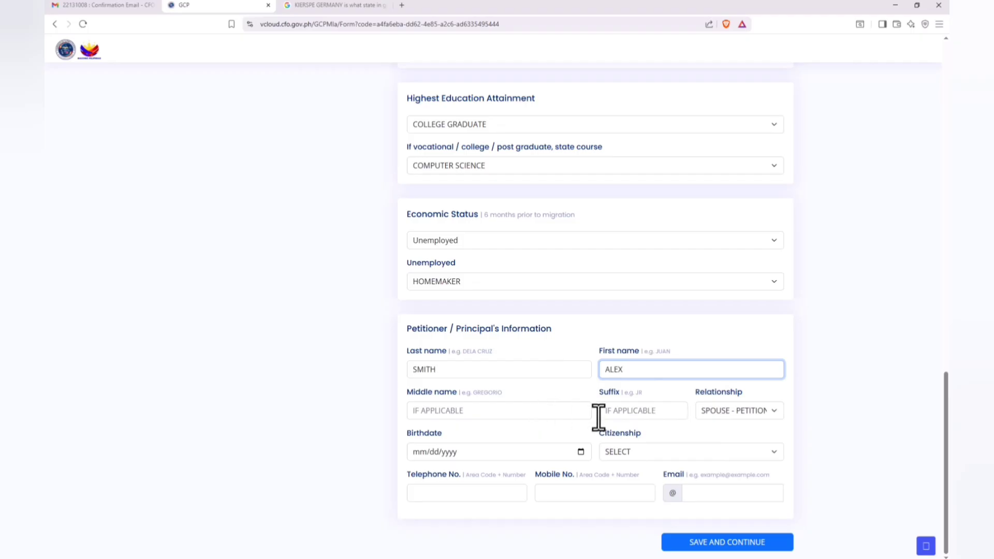
{"action": "left_click", "coordinate": [549, 390]}
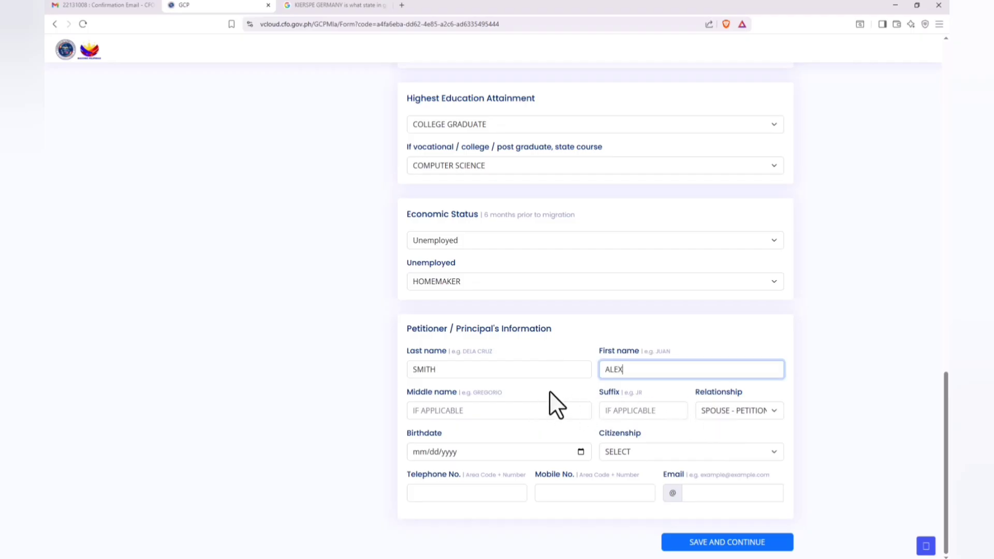
{"action": "left_click", "coordinate": [549, 390]}
{"action": "left_click", "coordinate": [549, 390]}
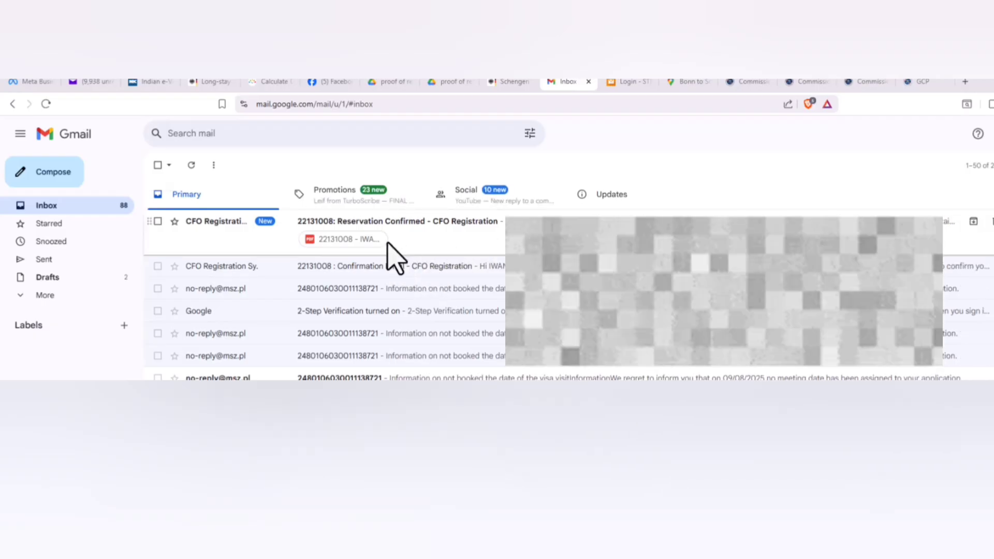
Step: In Gmail, open the "Reservation Confirmed - CFO Registration" email and download its attached PDF appointment form
{"action": "left_click", "coordinate": [421, 222]}
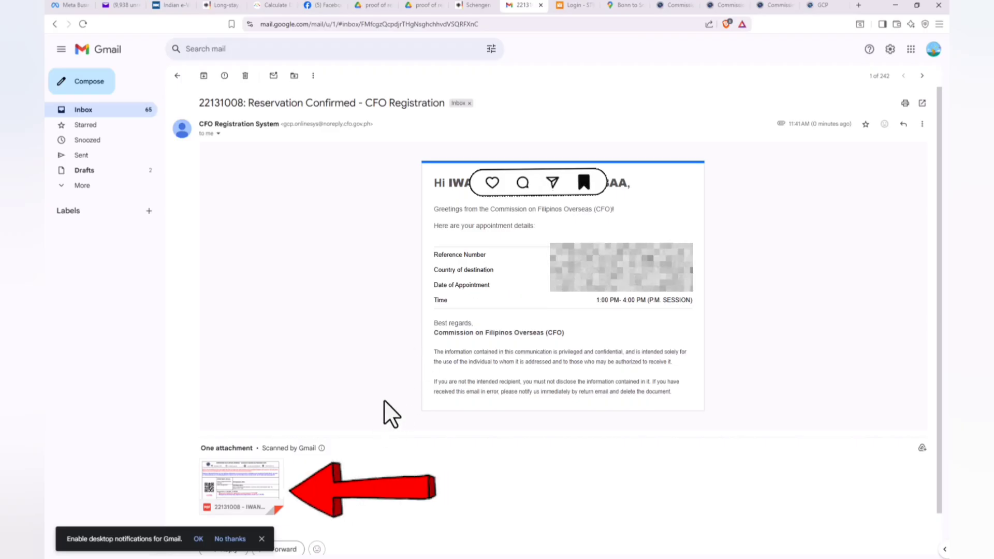
{"action": "mouse_move", "coordinate": [237, 491]}
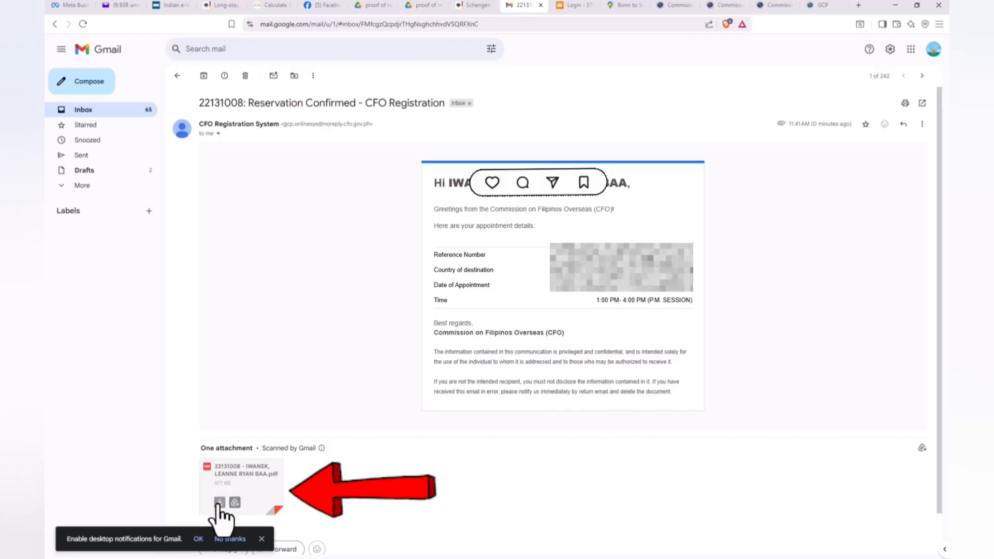
{"action": "left_click", "coordinate": [219, 502]}
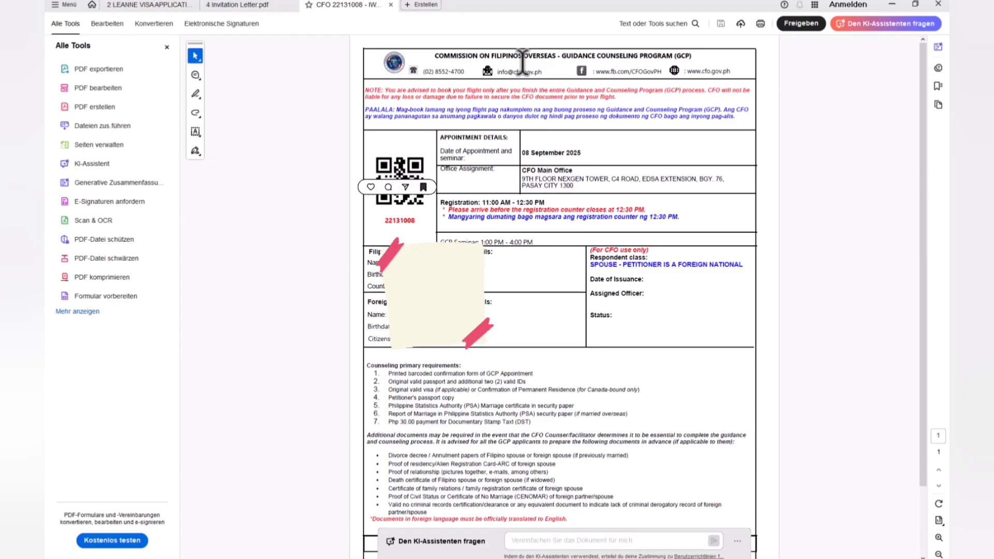